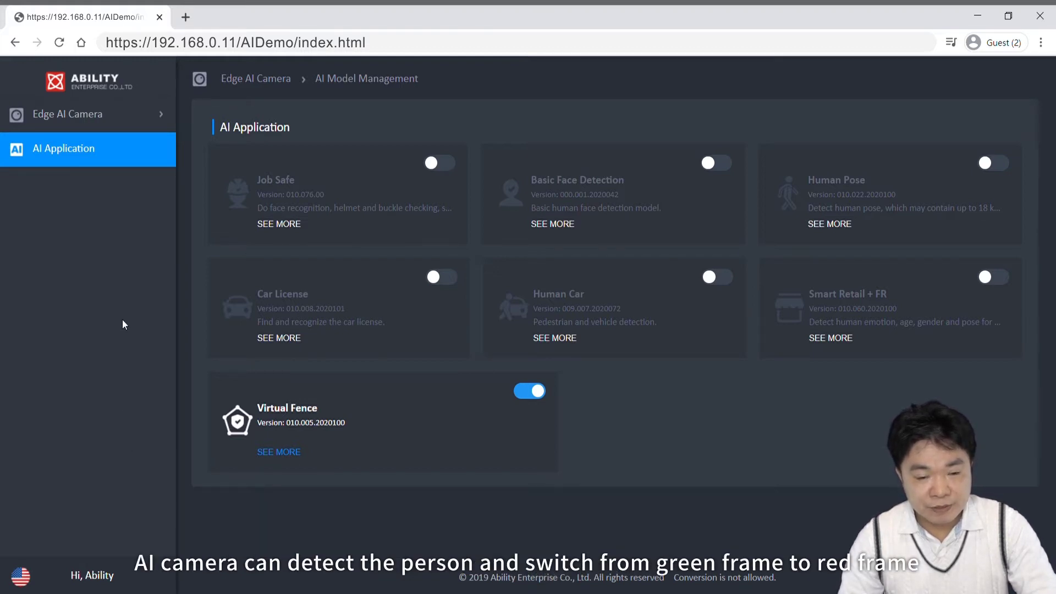
Open Live View under Edge AI Camera to watch the parking-lot feed
left_click(107, 128)
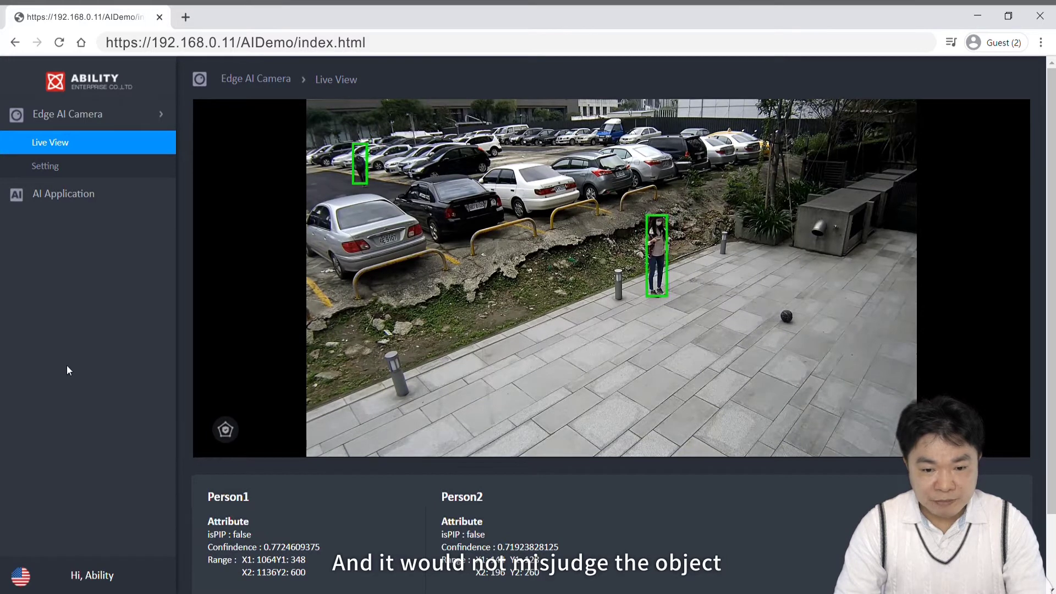
Create virtual fence '11' as a four-point zone over the walkway's right side
left_click(116, 166)
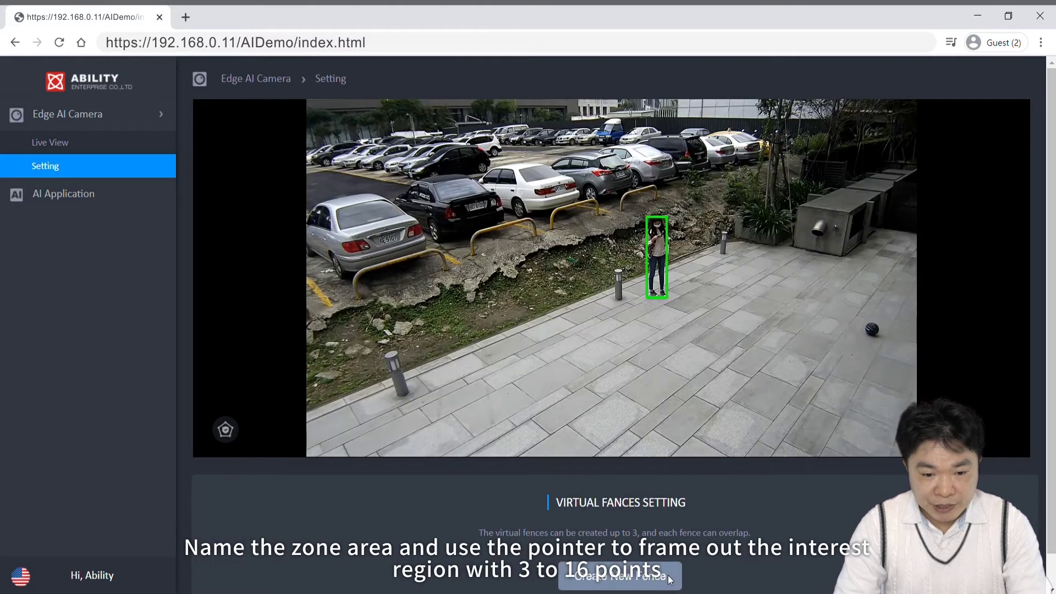
left_click(621, 576)
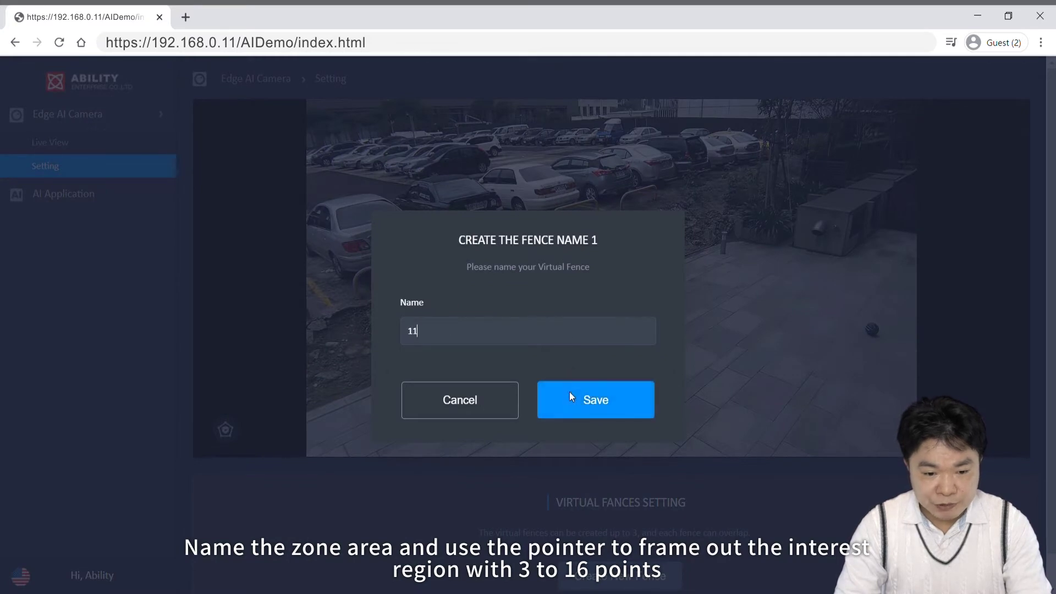
left_click(570, 392)
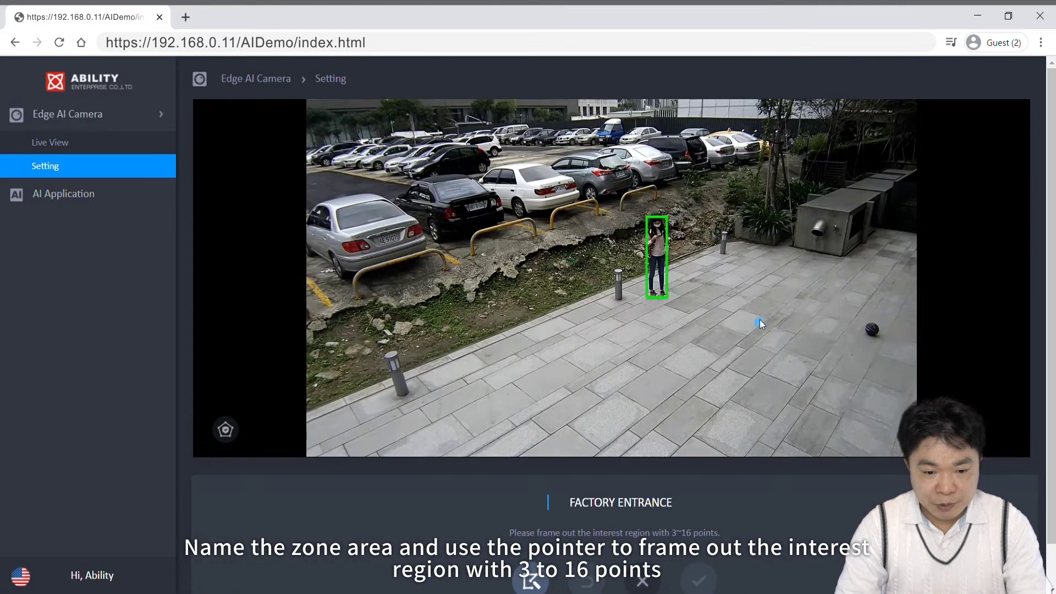
left_click(774, 308)
left_click(895, 232)
left_click(891, 387)
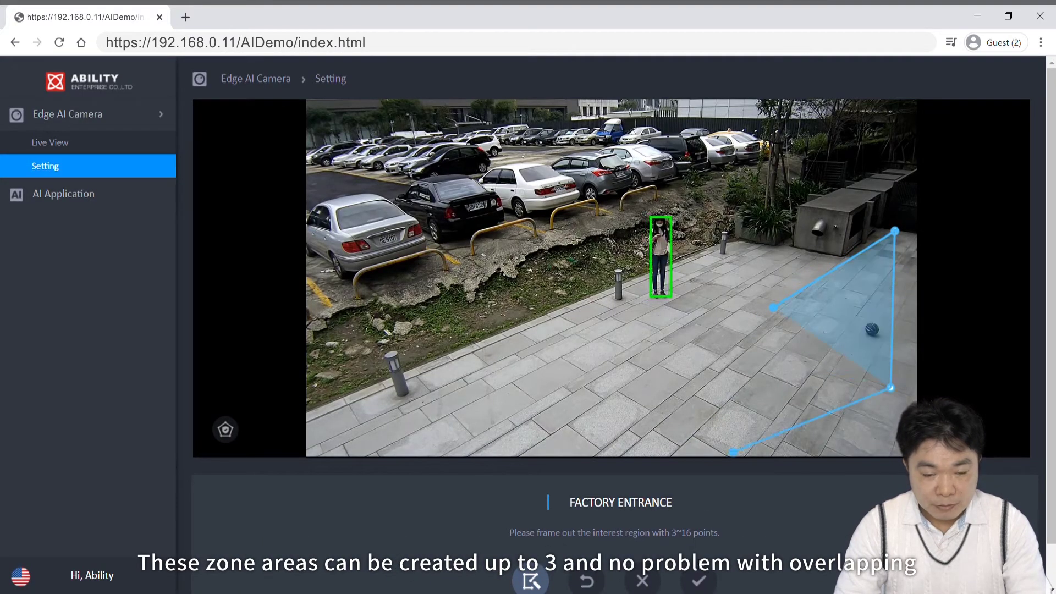
left_click(733, 453)
left_click(698, 580)
scroll(614, 561, "down", 1)
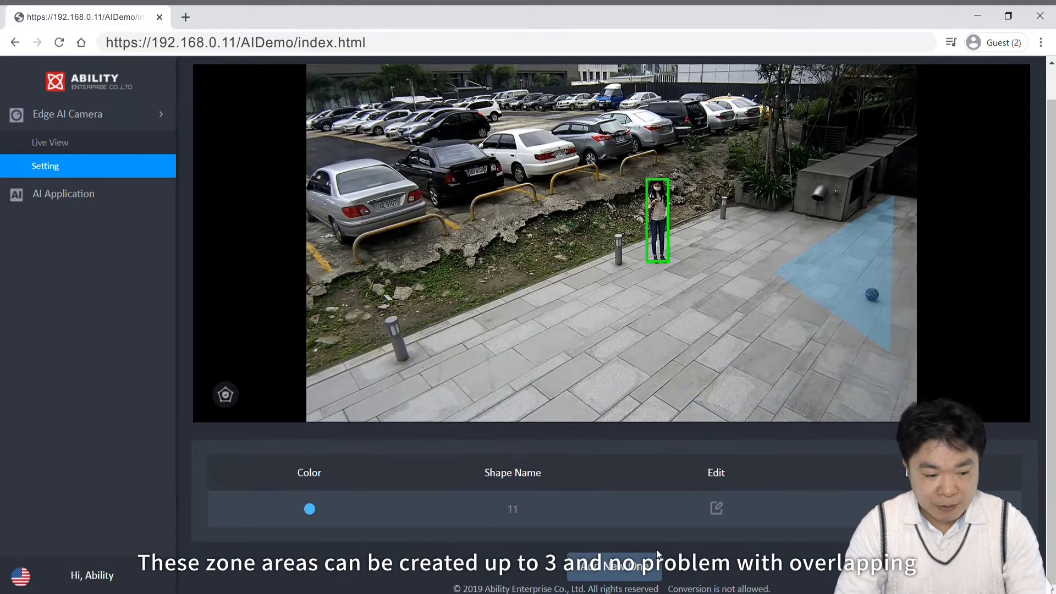
Add fence '22' as a yellow zone overlapping fence 11
left_click(615, 566)
type("11")
left_click(571, 395)
left_click(671, 331)
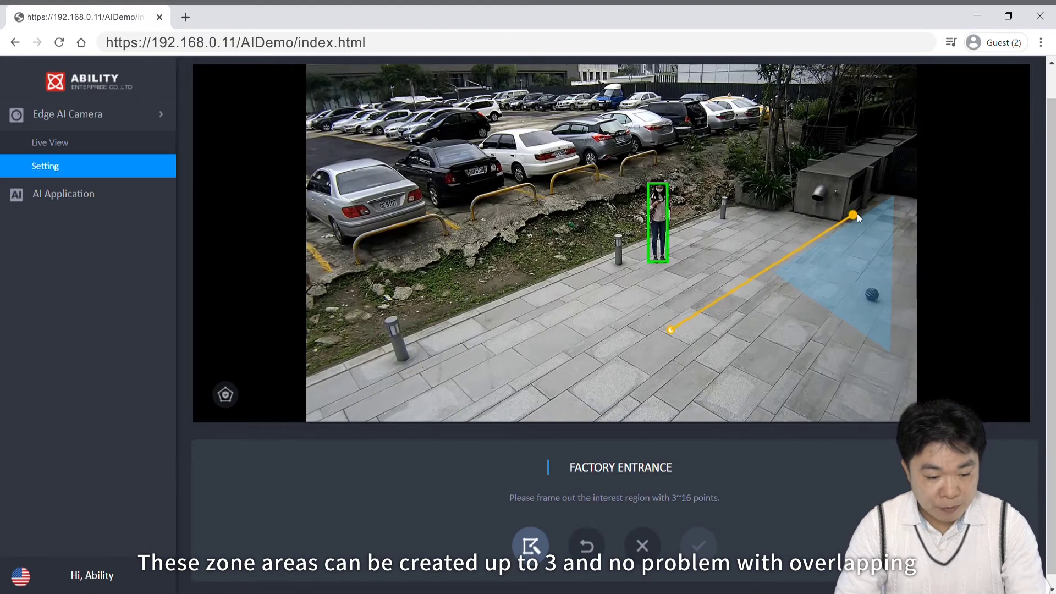
left_click(867, 209)
left_click(913, 239)
left_click(867, 415)
Name a third fence '33' and outline its orange zone across the walkway
left_click(698, 545)
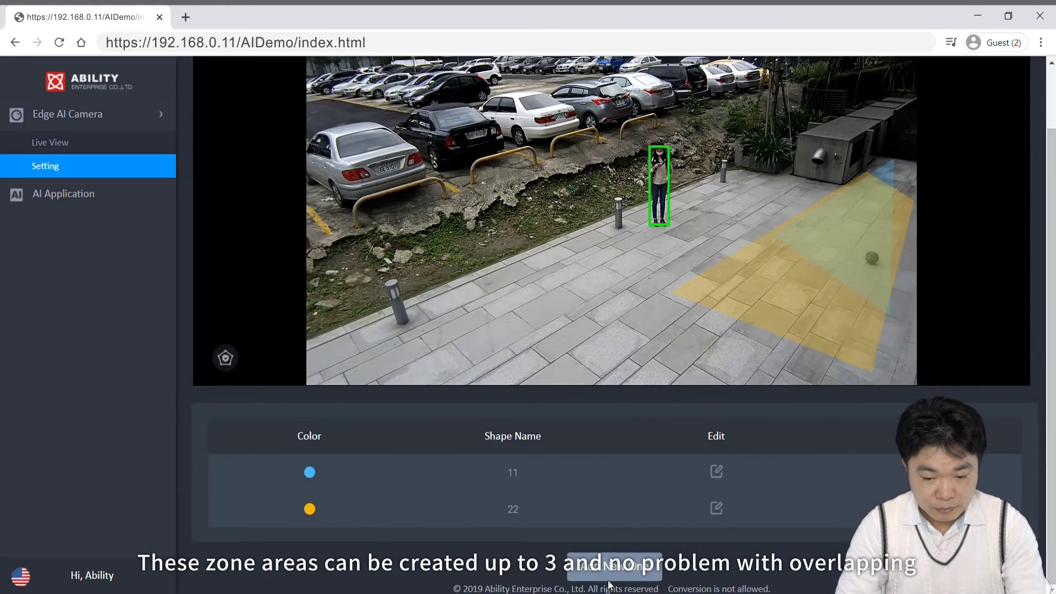
left_click(615, 566)
type("11")
left_click(594, 399)
left_click(487, 335)
left_click(636, 296)
left_click(887, 358)
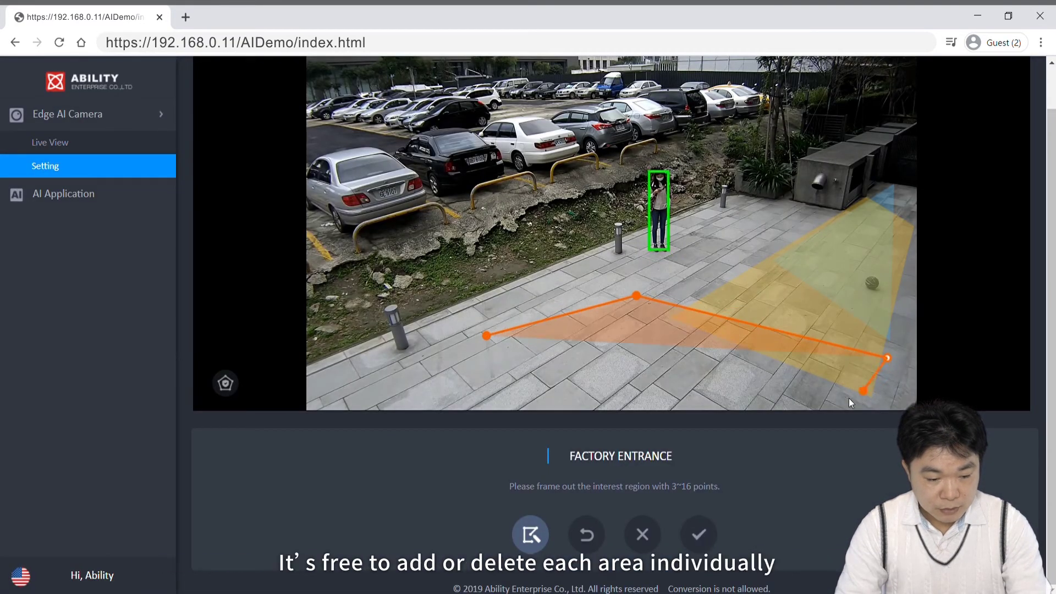
left_click(817, 406)
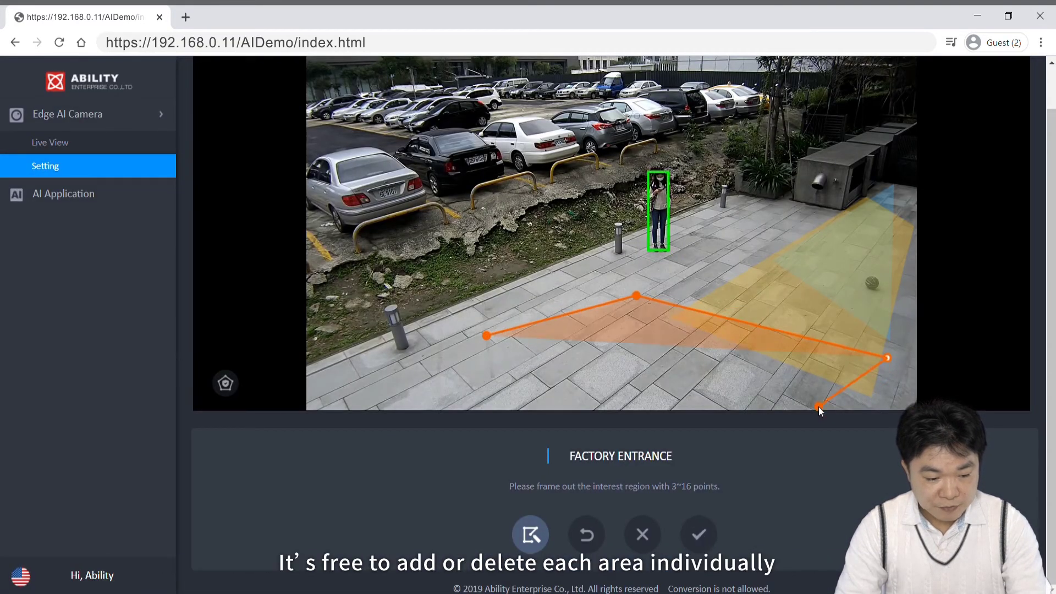
Save fence 33's zone, then delete fence 11 and confirm the deletion
left_click(698, 535)
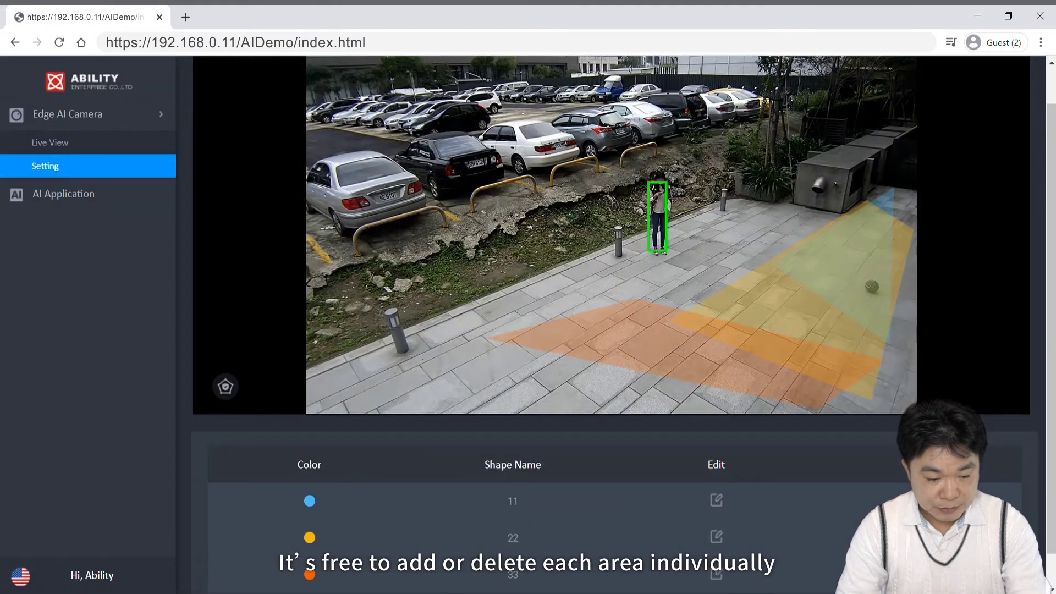
left_click(920, 501)
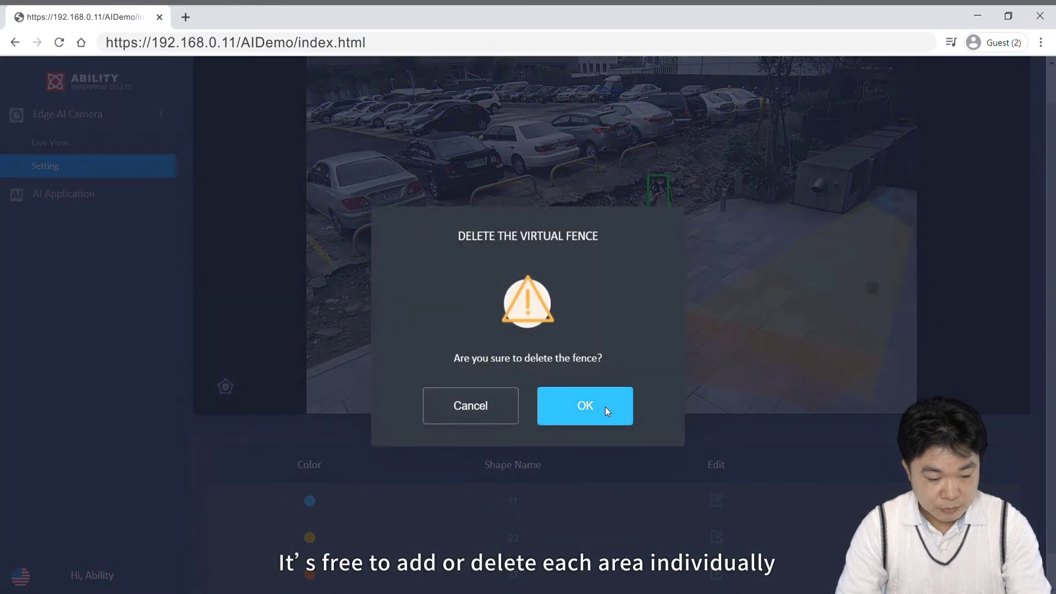
left_click(606, 407)
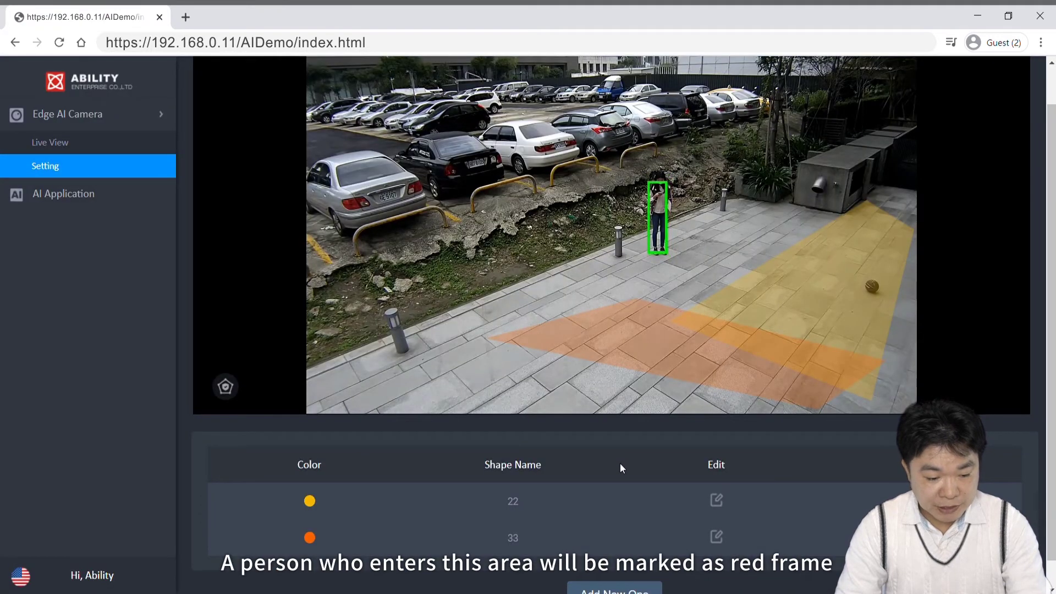